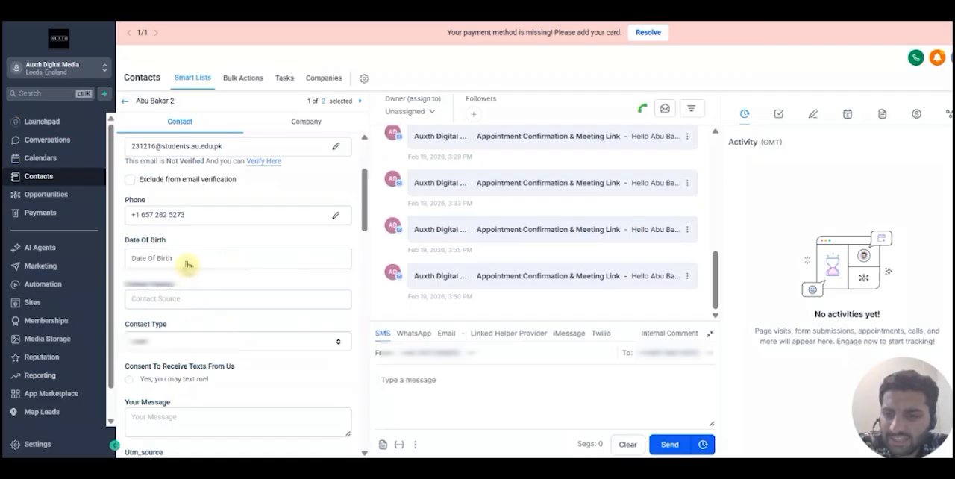
# - Set the contact's date of birth with the date picker and save the contact record
pyautogui.scroll(3, 170, 177)
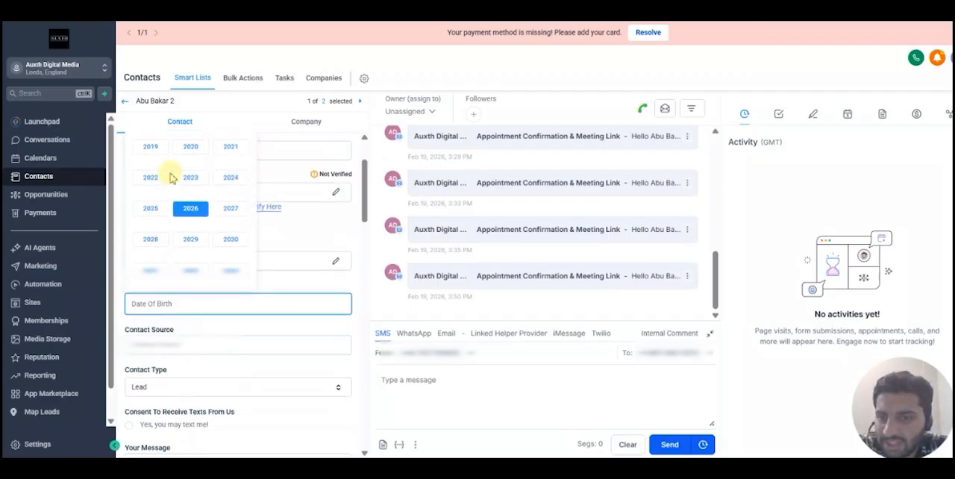
pyautogui.click(144, 187)
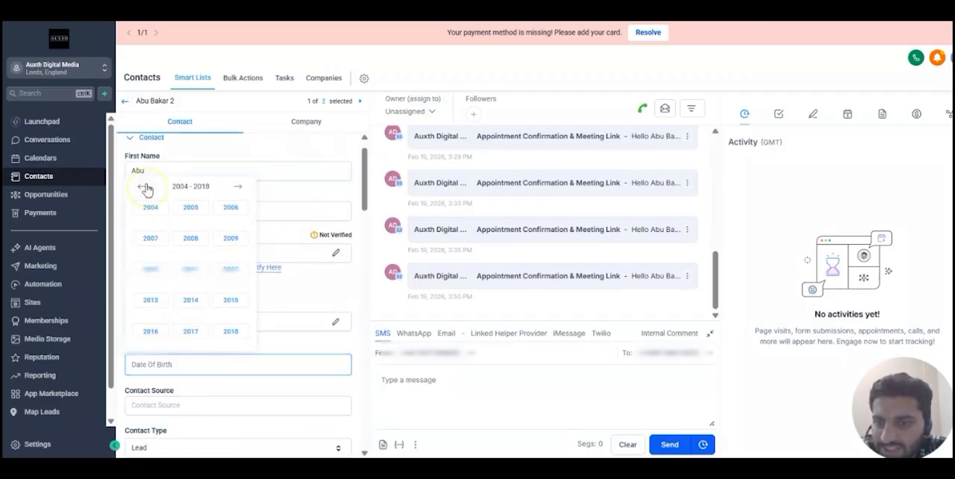
pyautogui.click(192, 209)
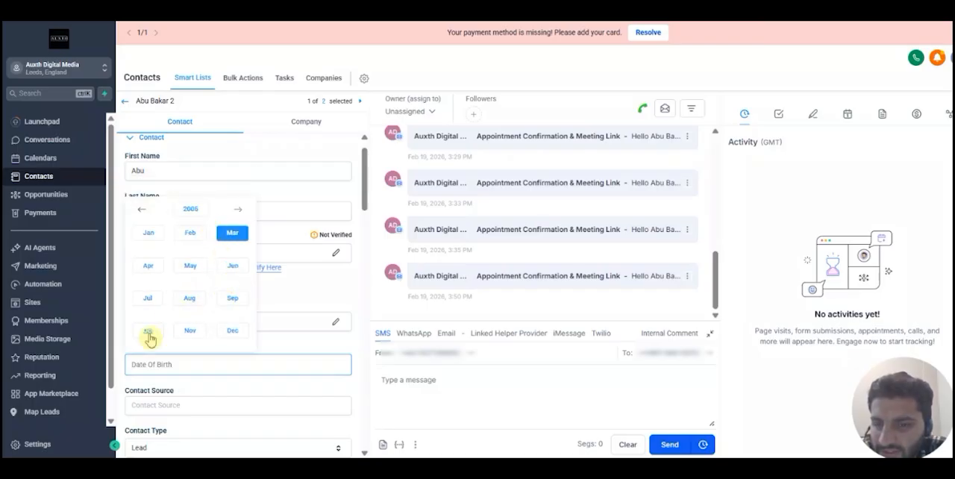
pyautogui.click(232, 300)
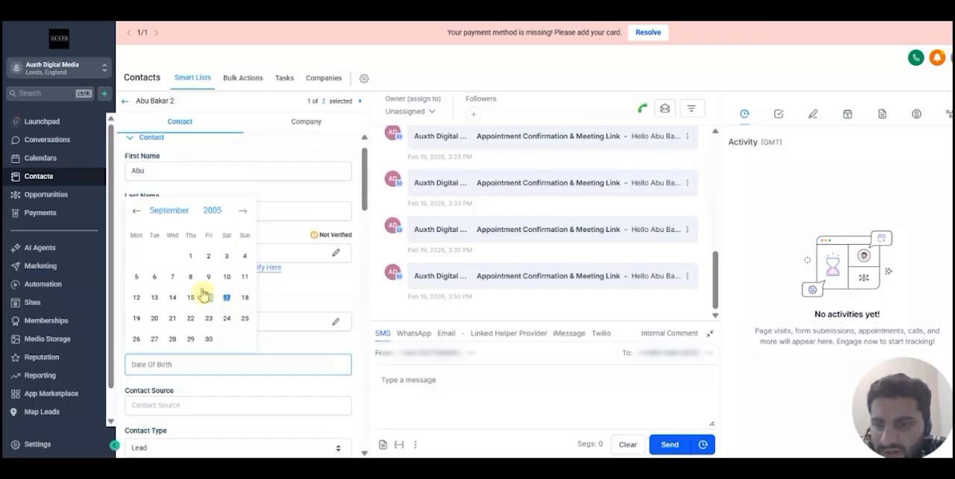
pyautogui.click(171, 321)
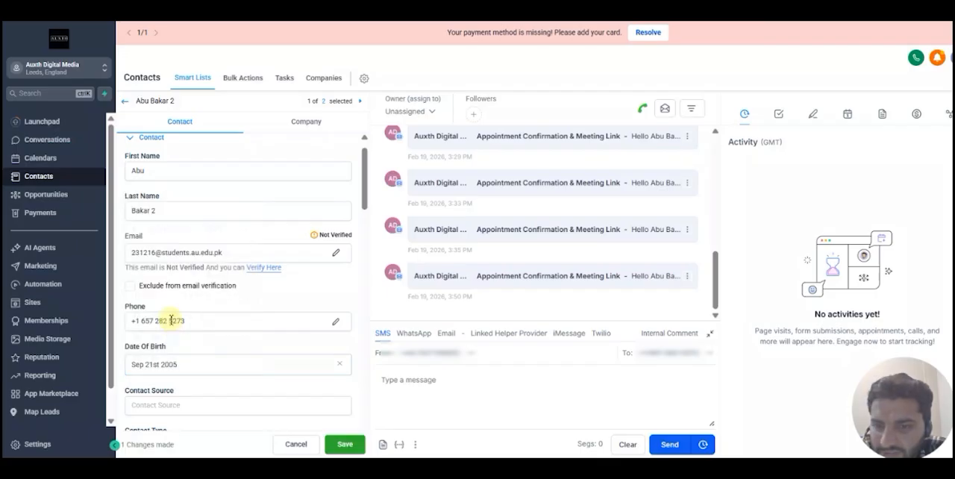
pyautogui.click(347, 446)
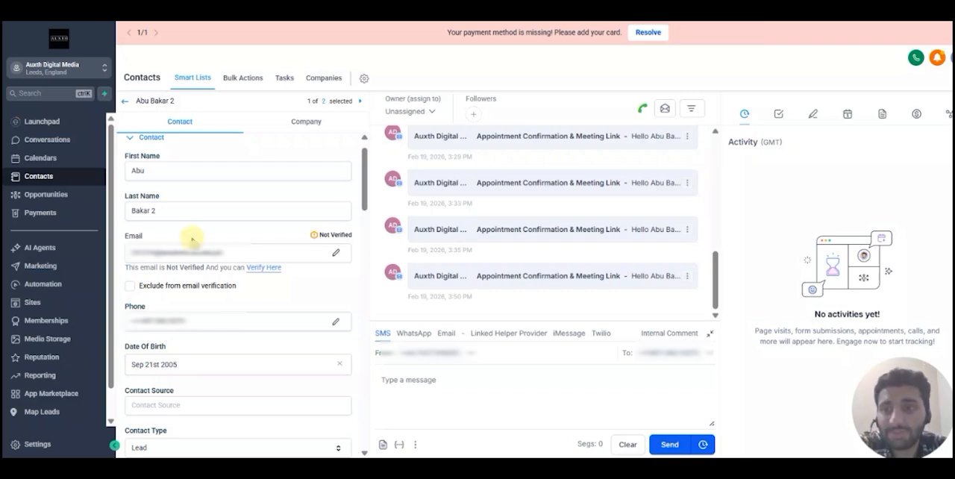
# - Open the draft workflow stored in the automation folder dated 17/2/26
pyautogui.click(49, 290)
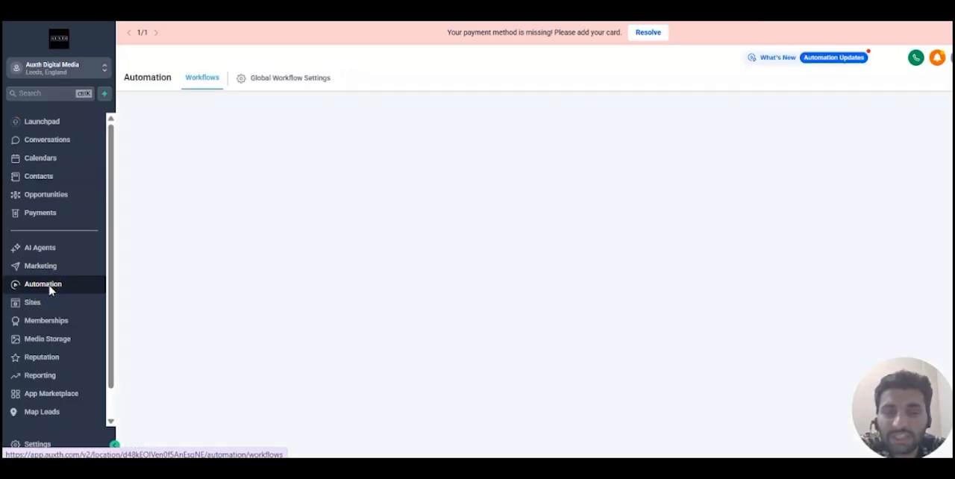
pyautogui.click(50, 291)
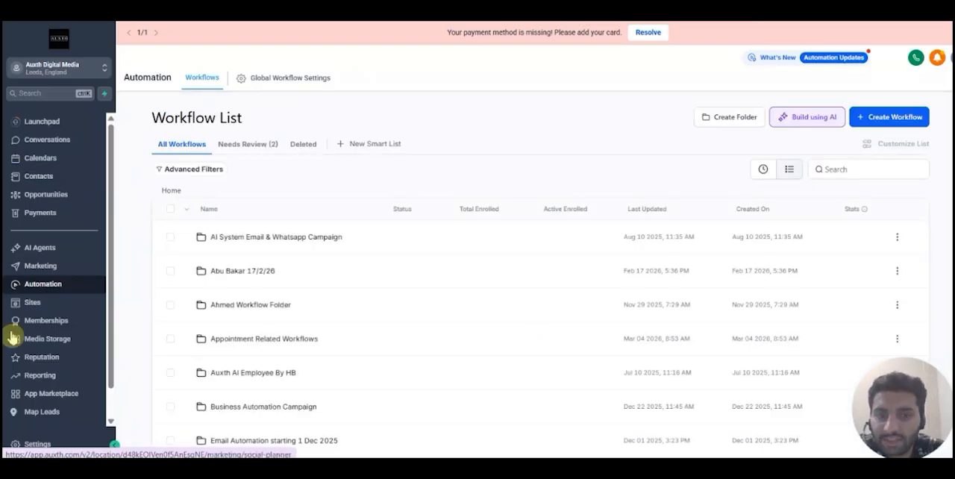
pyautogui.click(247, 274)
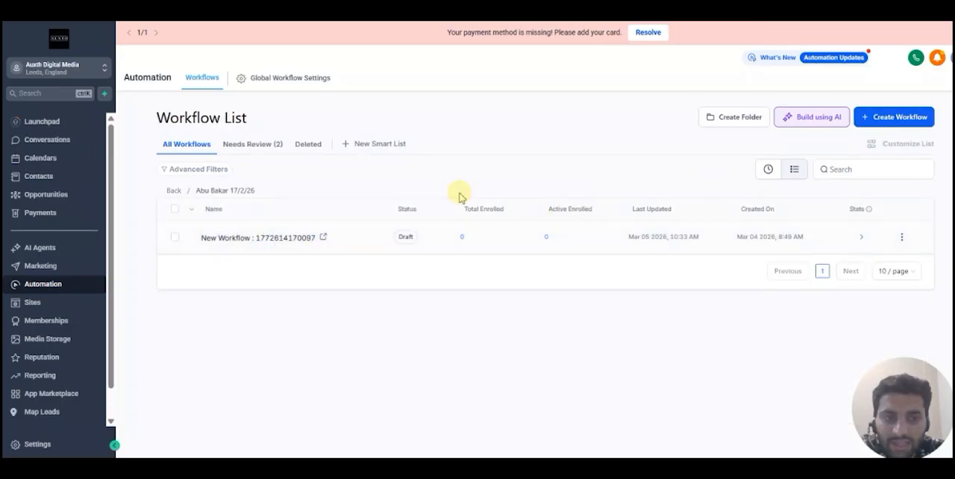
pyautogui.click(275, 240)
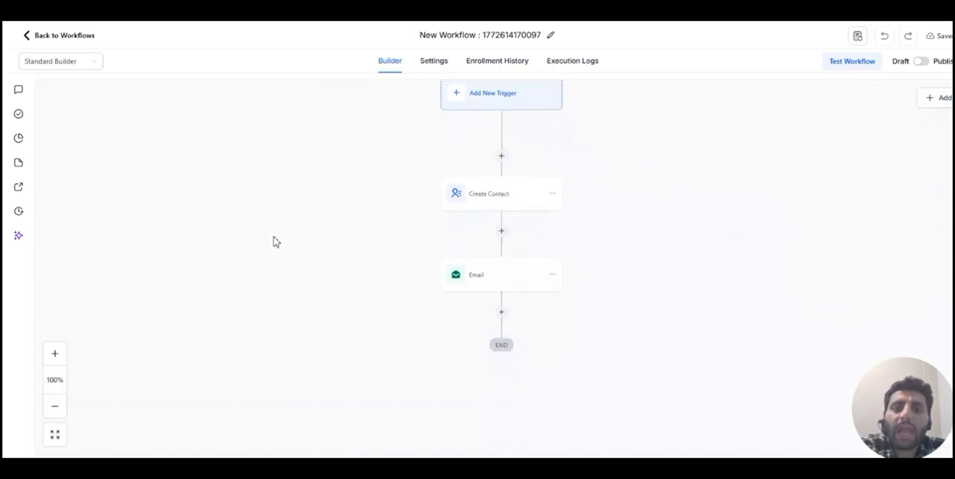
# - Delete the Create Contact action together with all actions below it from the workflow
pyautogui.click(552, 195)
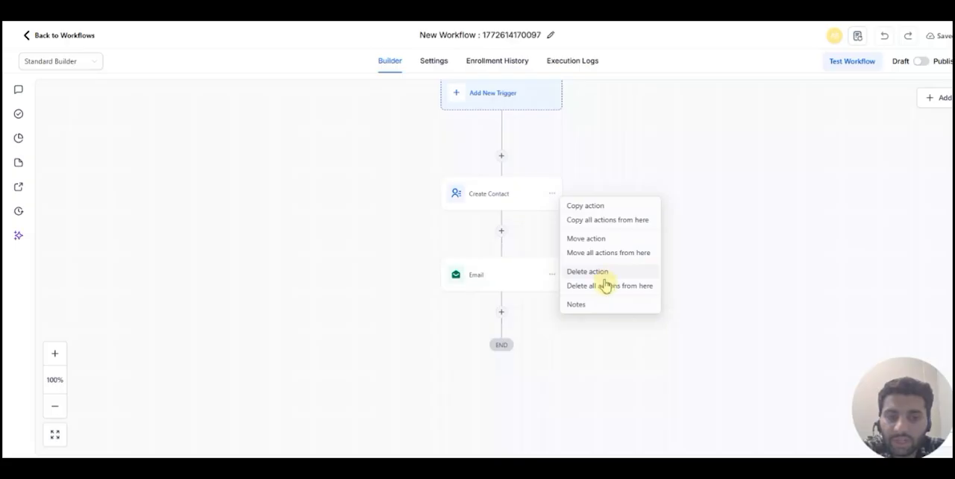
pyautogui.click(607, 284)
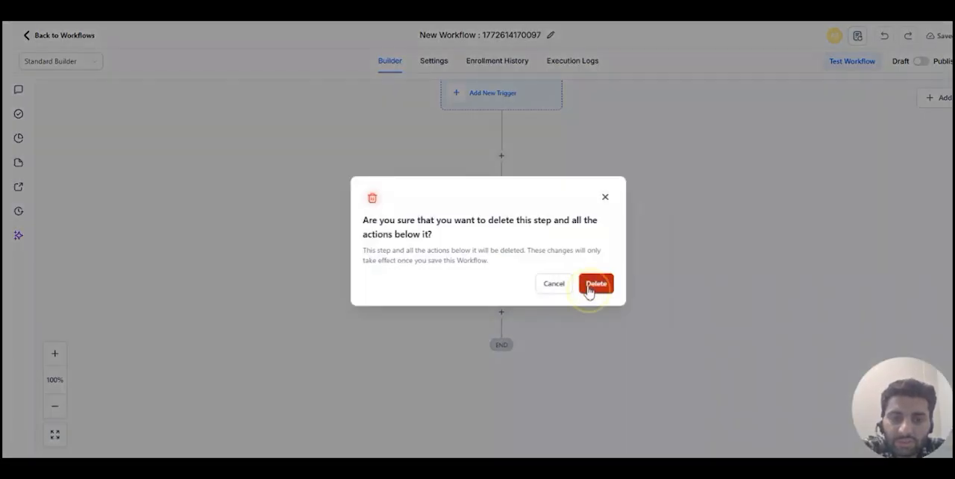
pyautogui.click(590, 290)
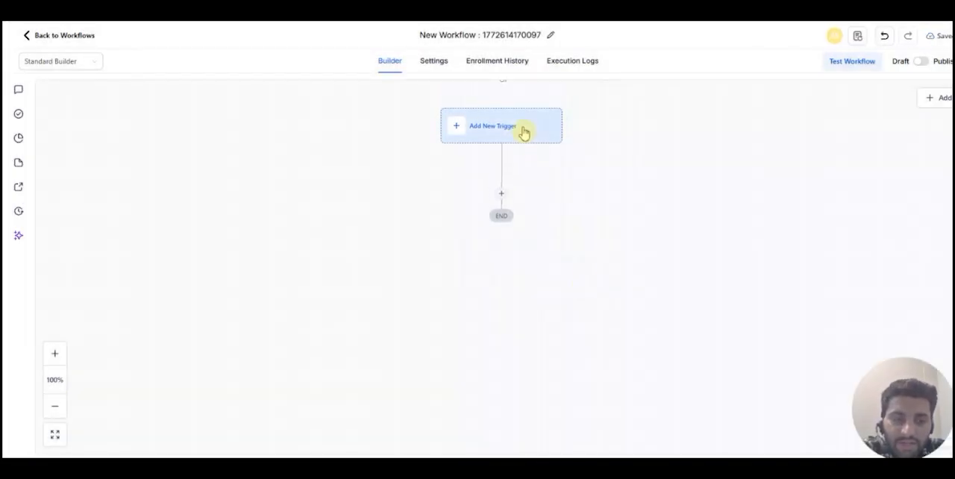
# - Add a new trigger to the workflow, searching for "Birth" and choosing Birthday Reminder
pyautogui.click(524, 133)
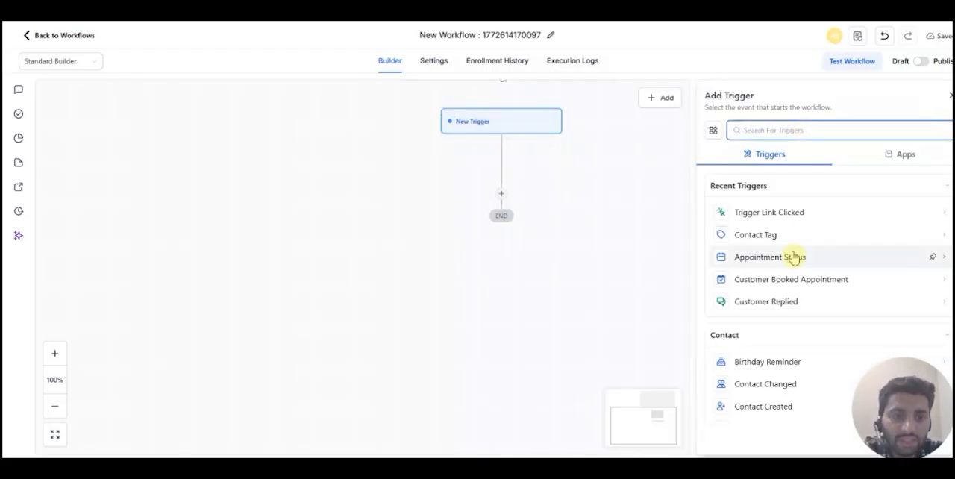
pyautogui.click(773, 363)
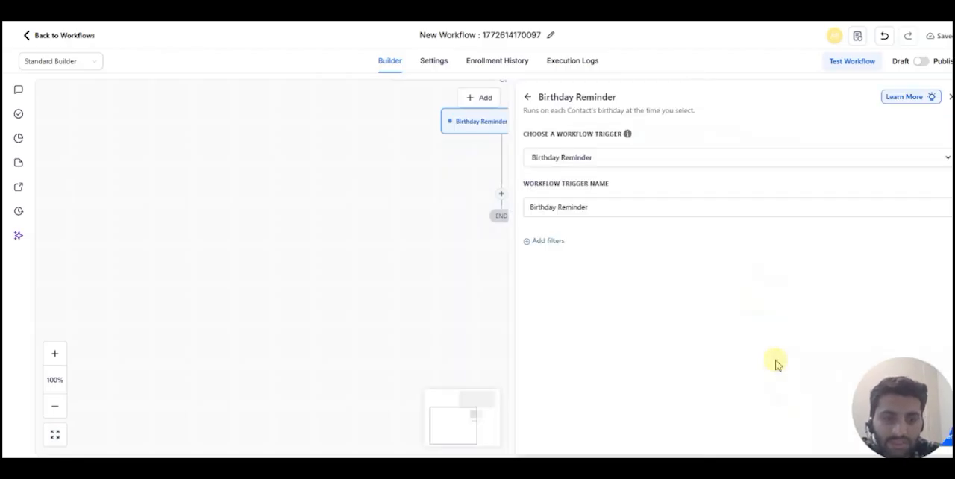
pyautogui.click(527, 97)
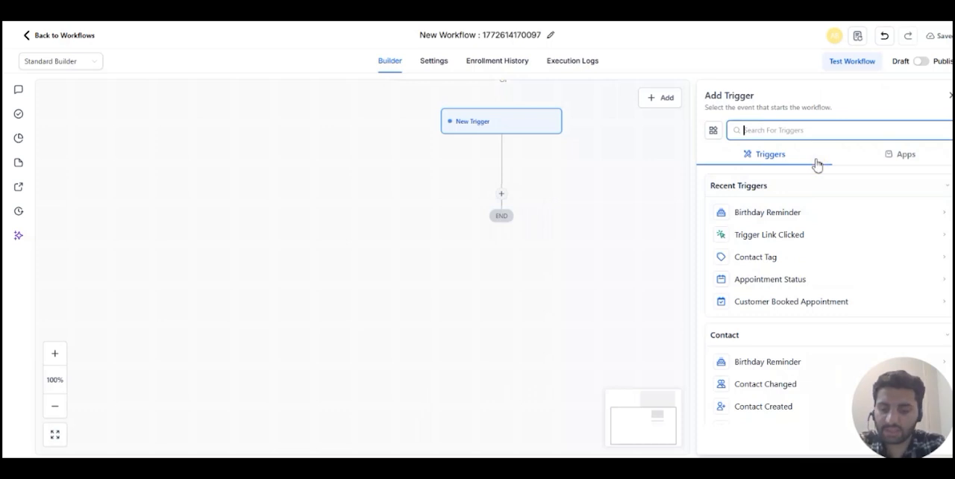
pyautogui.write('Birth')
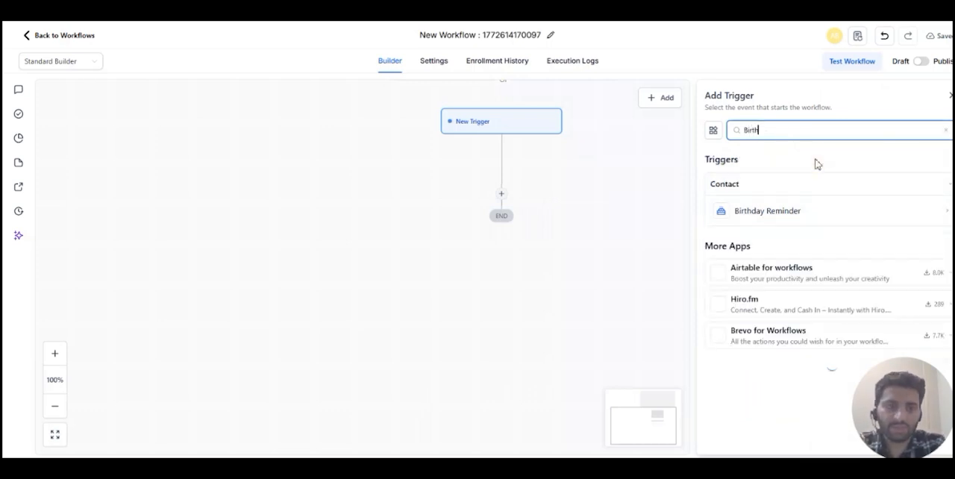
pyautogui.click(774, 215)
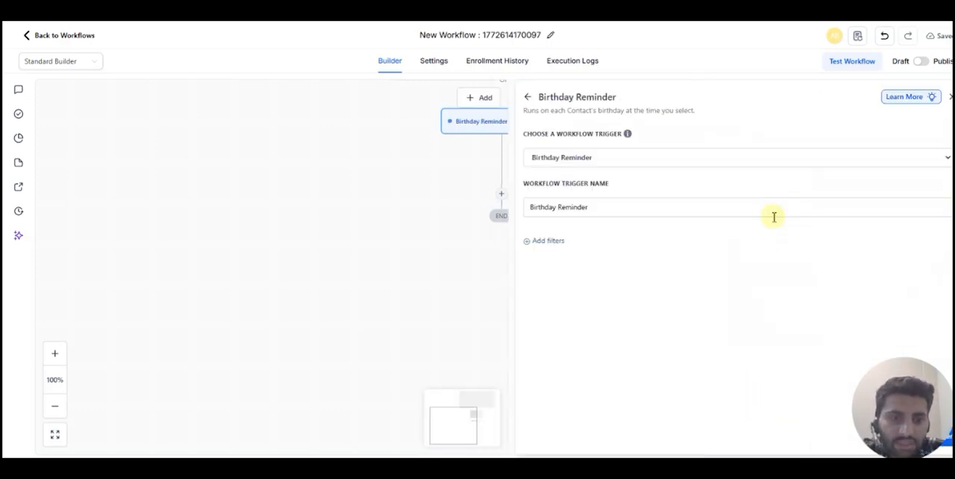
# - Add a filter to the Birthday Reminder trigger with "Day is" as its field and look through its day values
pyautogui.click(545, 242)
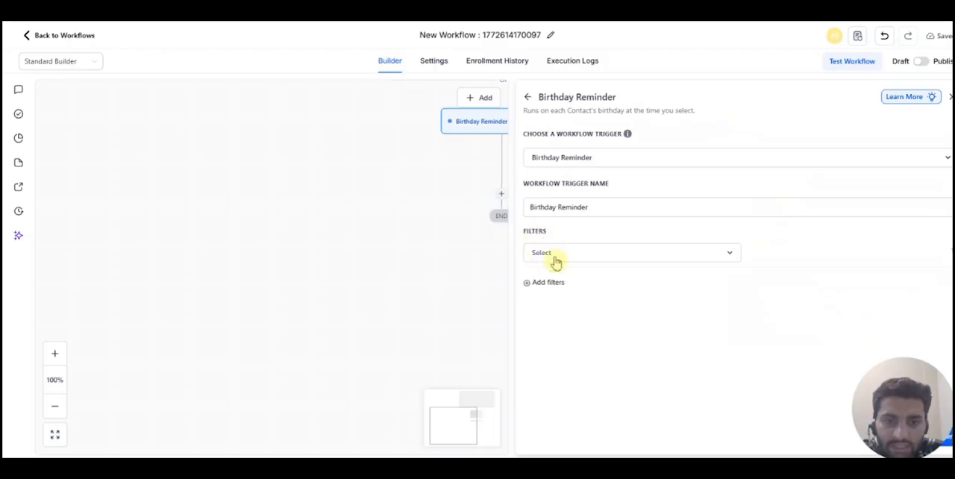
pyautogui.click(554, 259)
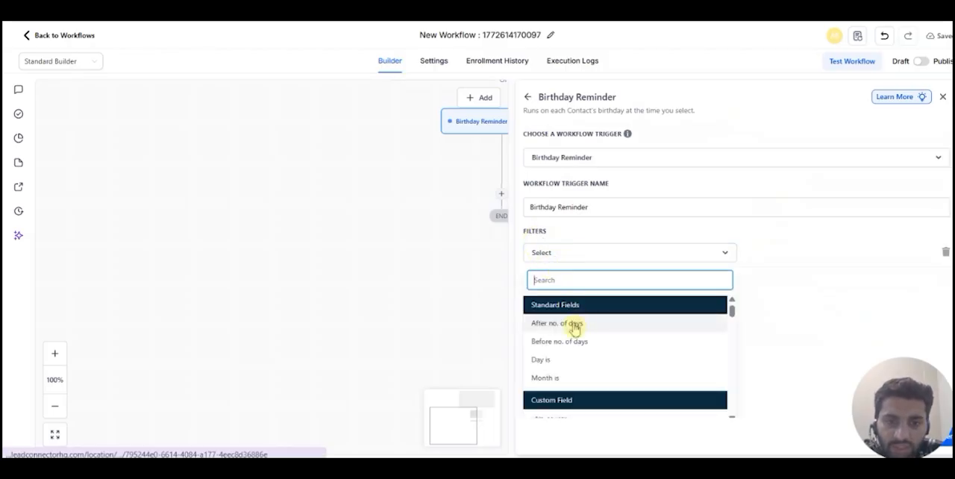
pyautogui.click(568, 360)
pyautogui.click(824, 254)
pyautogui.scroll(-5, 786, 326)
# - Change the trigger's filter to "Before no. of days" with a value of 1 and save the trigger
pyautogui.click(666, 262)
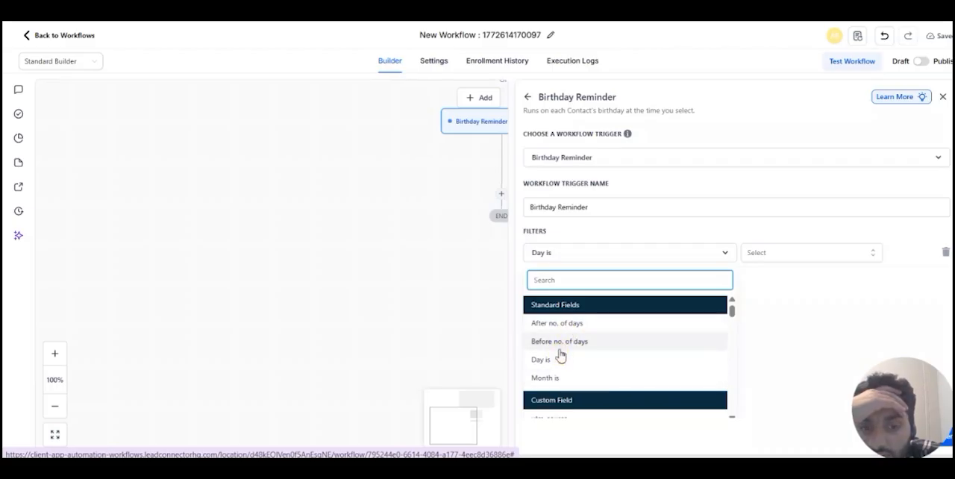
pyautogui.click(560, 347)
pyautogui.click(761, 255)
pyautogui.click(880, 250)
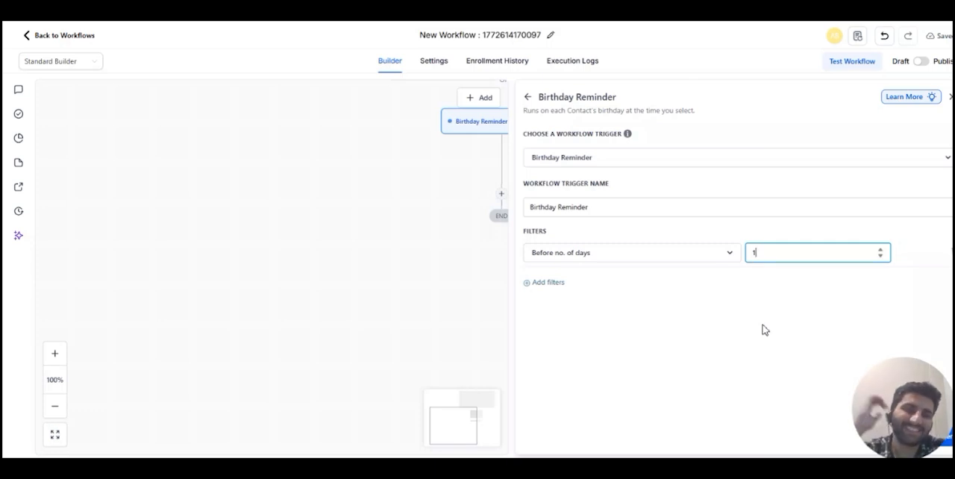
pyautogui.moveTo(919, 395); pyautogui.dragTo(899, 401)
pyautogui.click(942, 440)
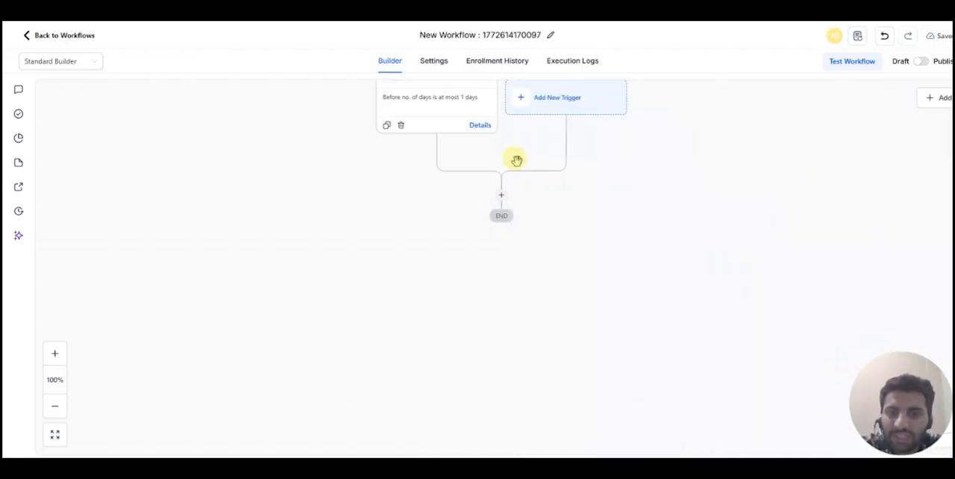
# - Add a Send Email action between the Birthday Reminder trigger and the end of the workflow
pyautogui.scroll(2, 514, 184)
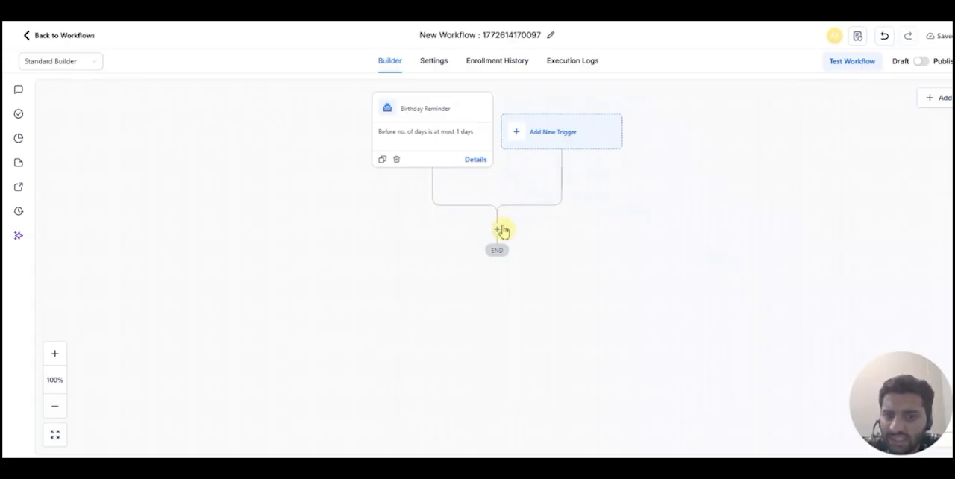
pyautogui.click(498, 231)
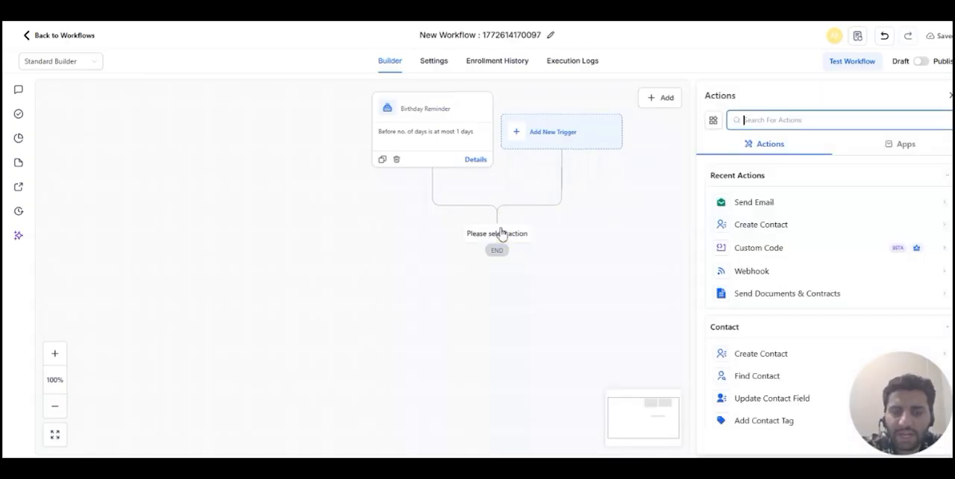
pyautogui.click(766, 202)
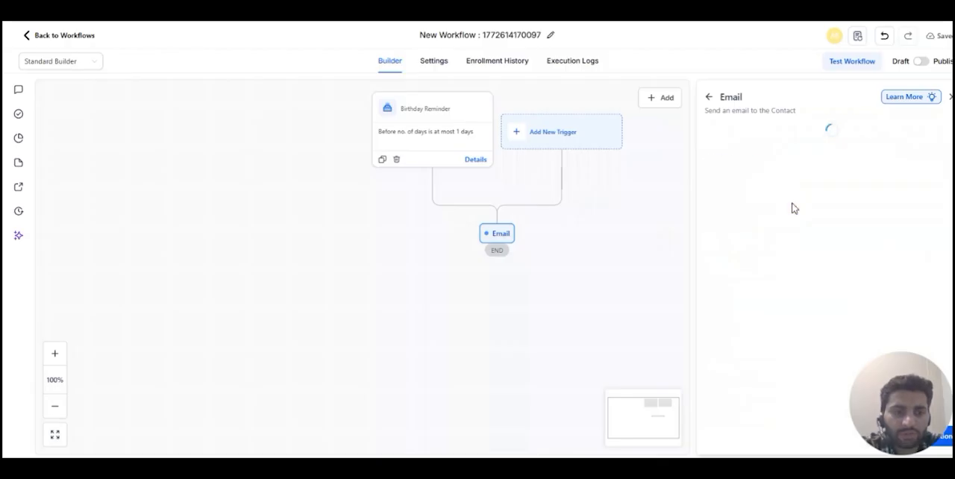
# - Set the email's From Name to Auxth Digital Media and fill in the company's info address as From Email
pyautogui.click(761, 217)
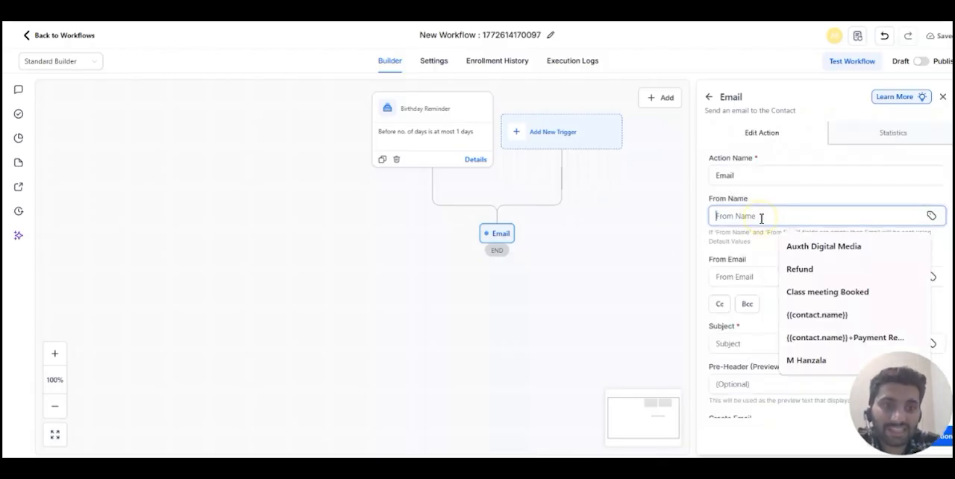
pyautogui.click(801, 248)
pyautogui.click(757, 277)
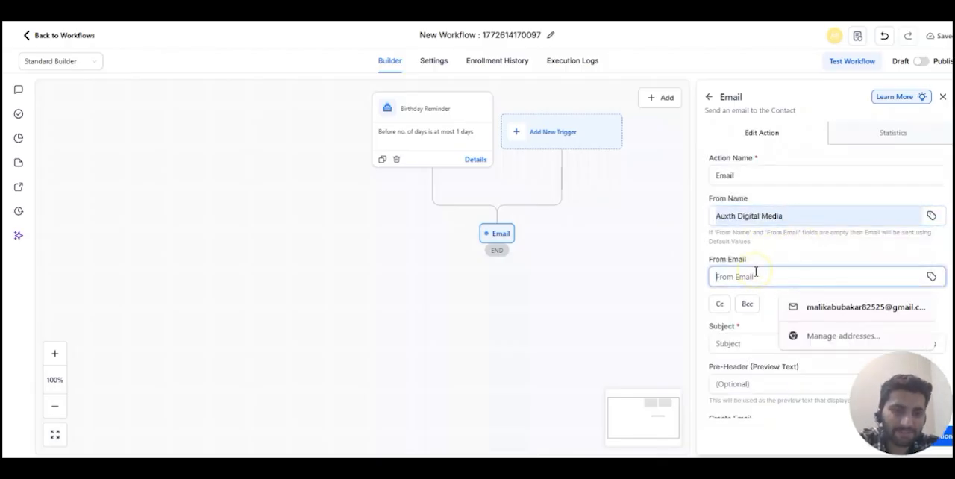
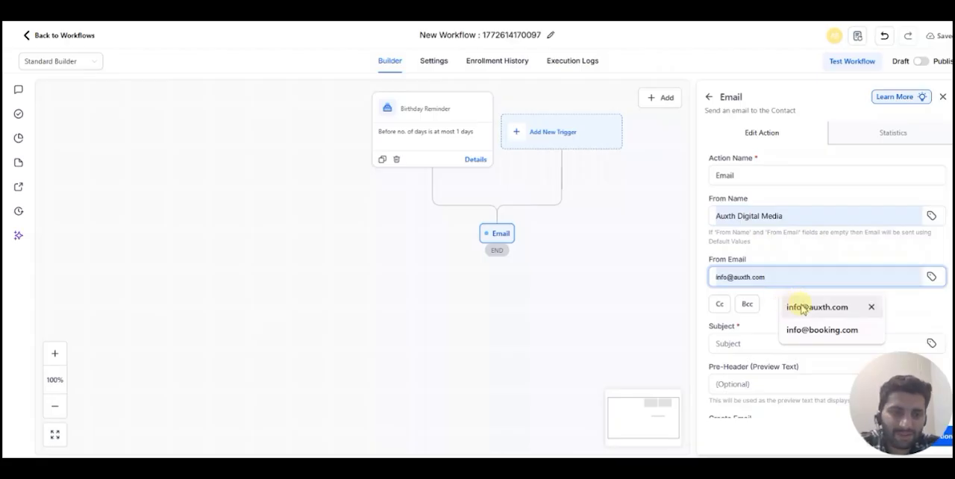
pyautogui.click(798, 306)
# - Enter "Happy BirthDay" as the email's subject
pyautogui.click(754, 343)
pyautogui.write('H')
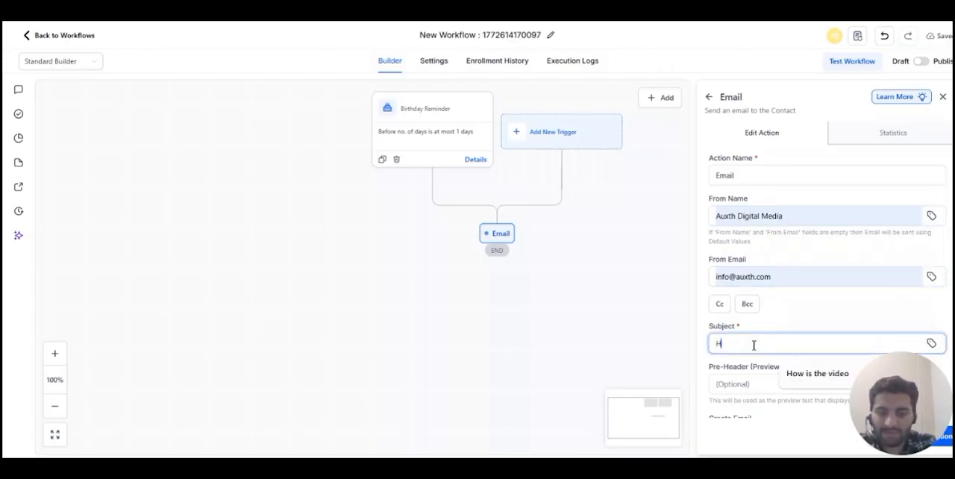
pyautogui.write('appy Birth Day')
# - Write random placeholder text as the quick-composed email message and save the email action
pyautogui.scroll(-4, 754, 344)
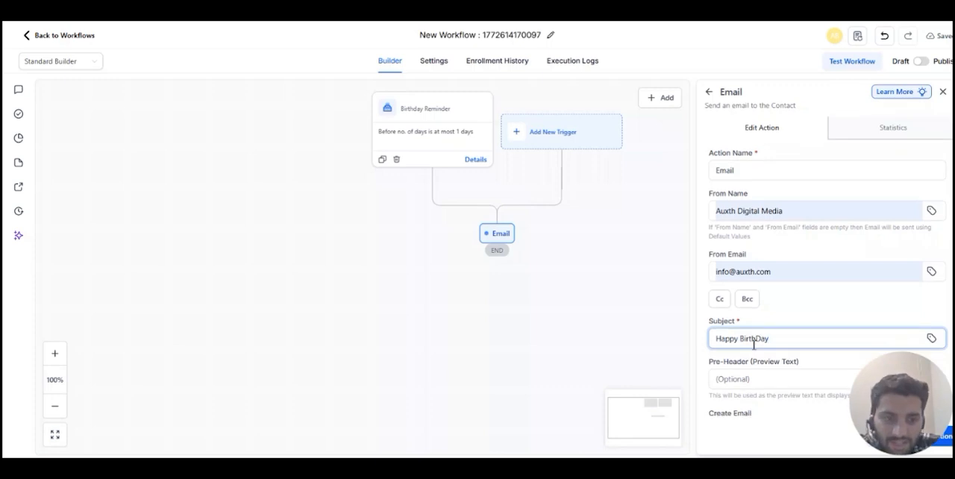
pyautogui.click(754, 343)
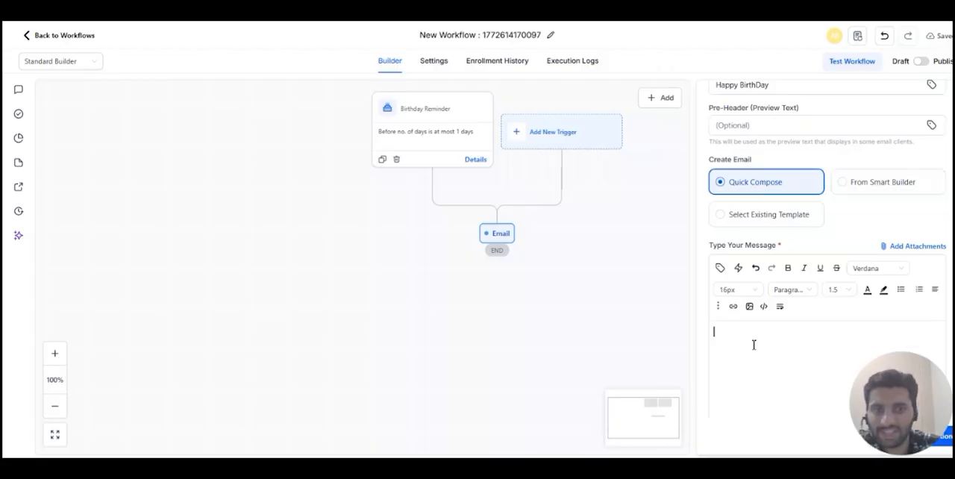
pyautogui.write('jhkjhjknkn')
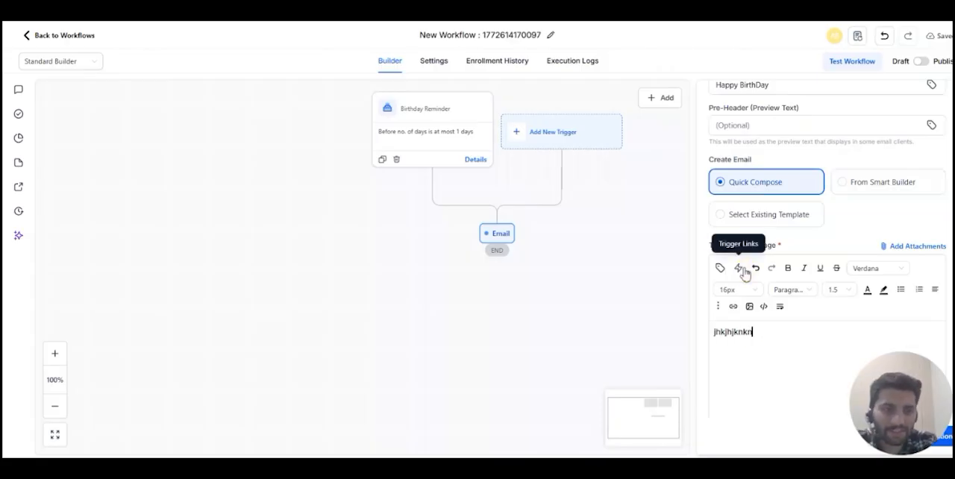
pyautogui.write('dw;nd;asnf;sanf;osnf;osnf;sdnf;ksdn')
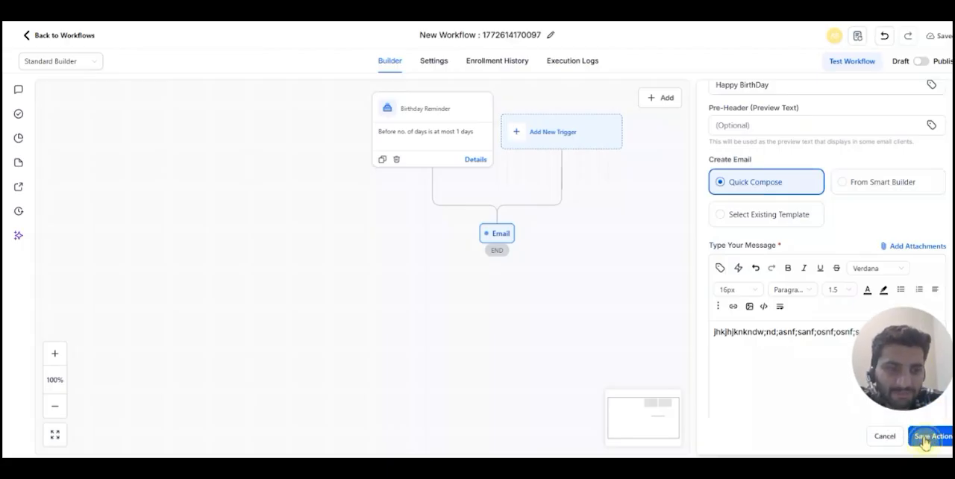
pyautogui.click(923, 439)
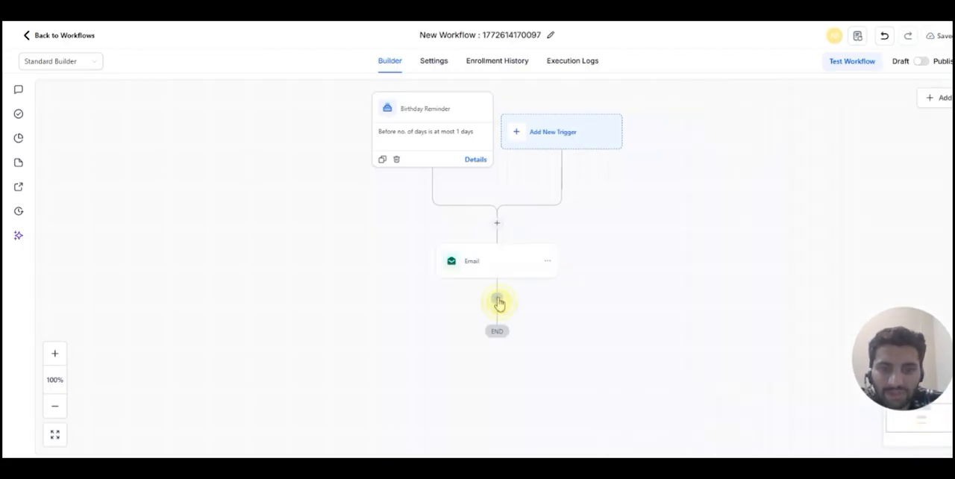
# - Add a Send SMS action between the Email action and the end of the workflow
pyautogui.click(498, 303)
pyautogui.click(821, 120)
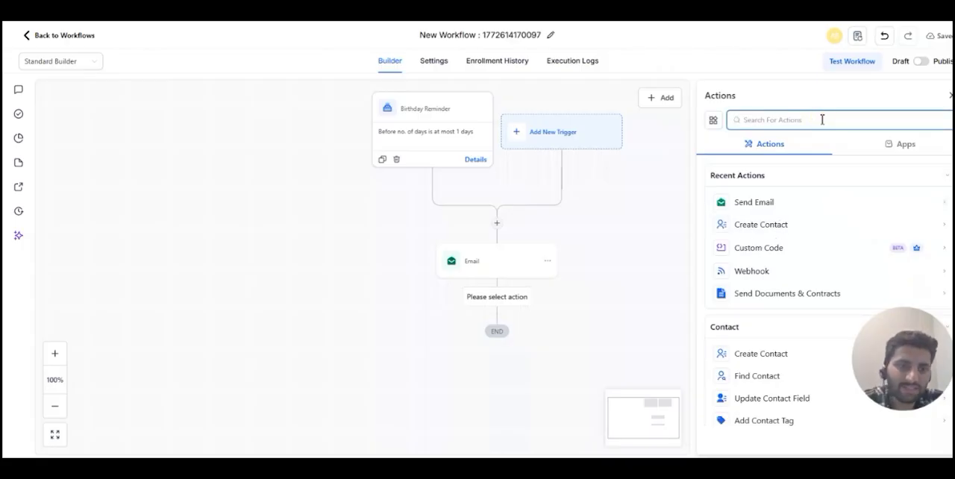
pyautogui.write('sms')
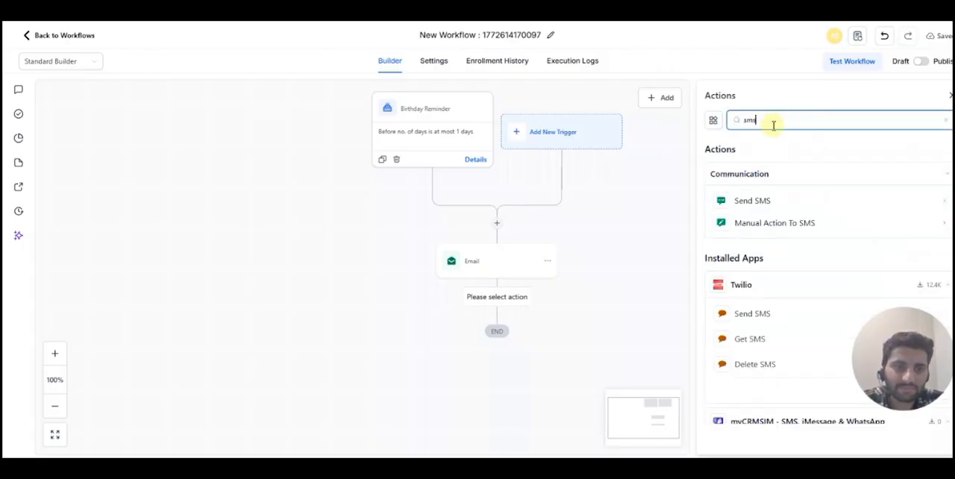
pyautogui.click(744, 200)
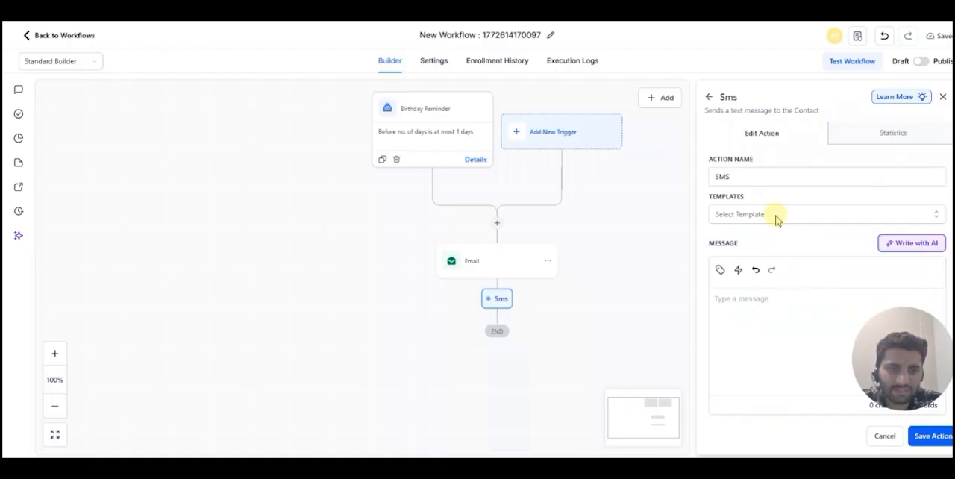
# - Set the SMS action's template to None and place the cursor in its empty message body
pyautogui.click(774, 217)
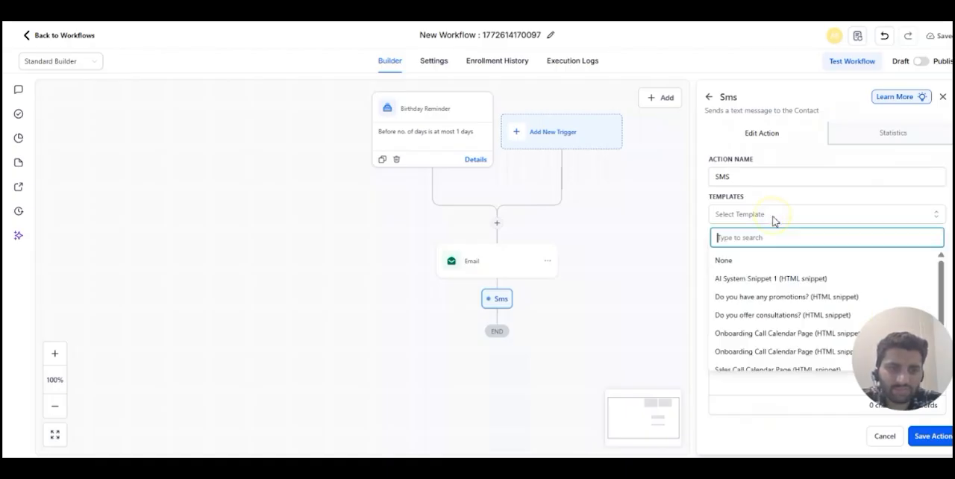
pyautogui.click(744, 263)
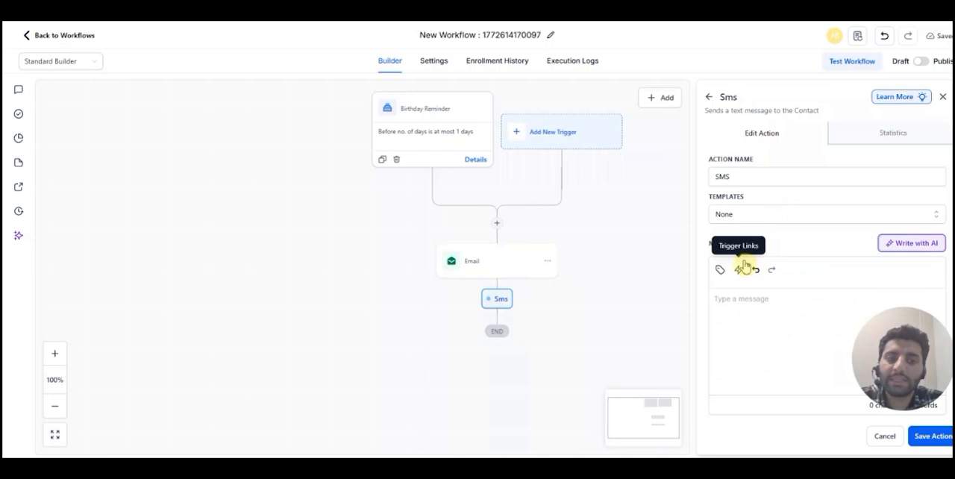
pyautogui.click(748, 303)
pyautogui.write('memklwern')
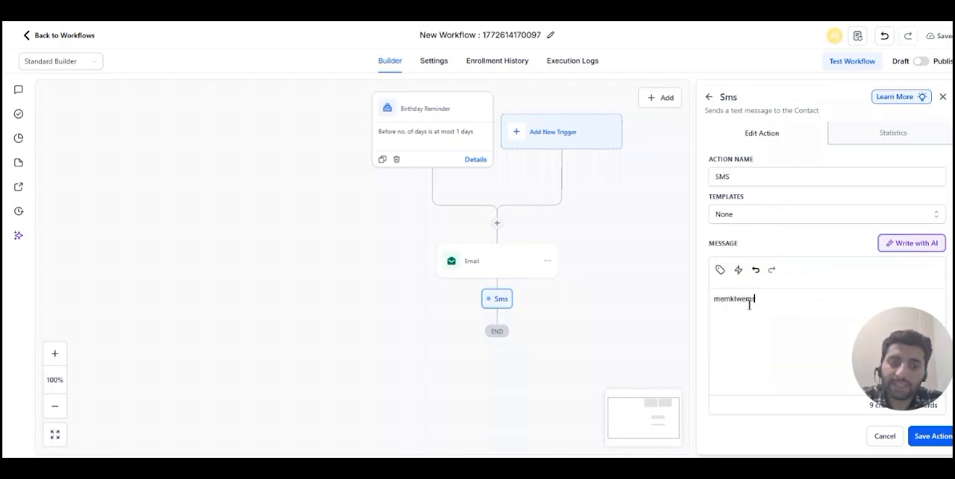
pyautogui.hotkey('ctrl', 'a')
pyautogui.press('BackSpace')
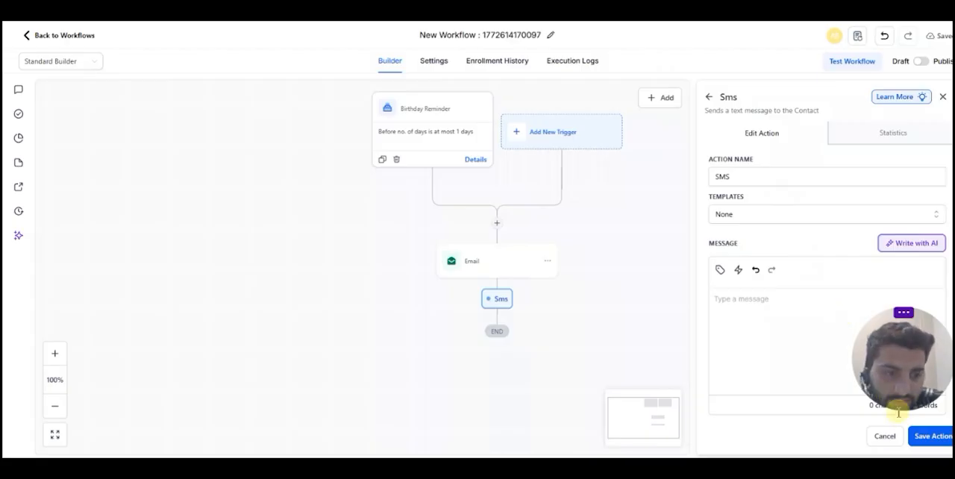
# - Enter the placeholder text "njklnl" as the SMS message and save the SMS action
pyautogui.write('njklnl')
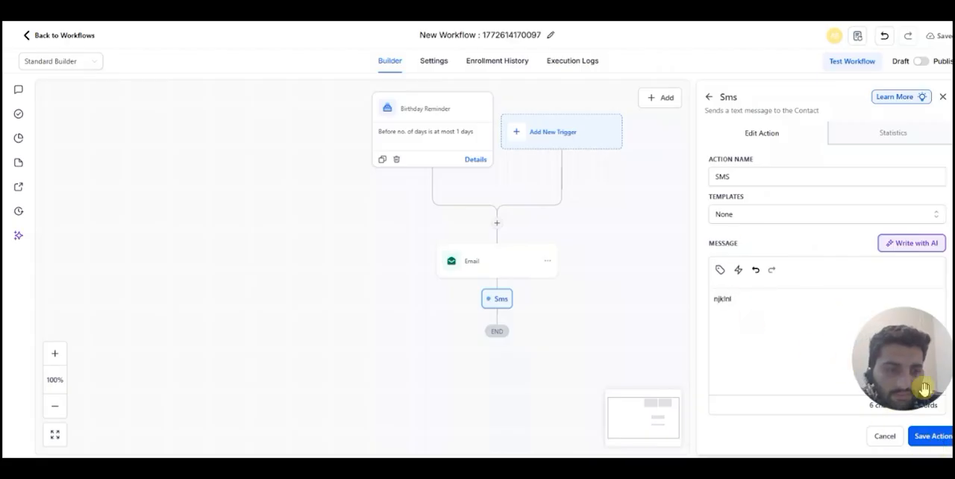
pyautogui.moveTo(921, 386); pyautogui.dragTo(920, 420)
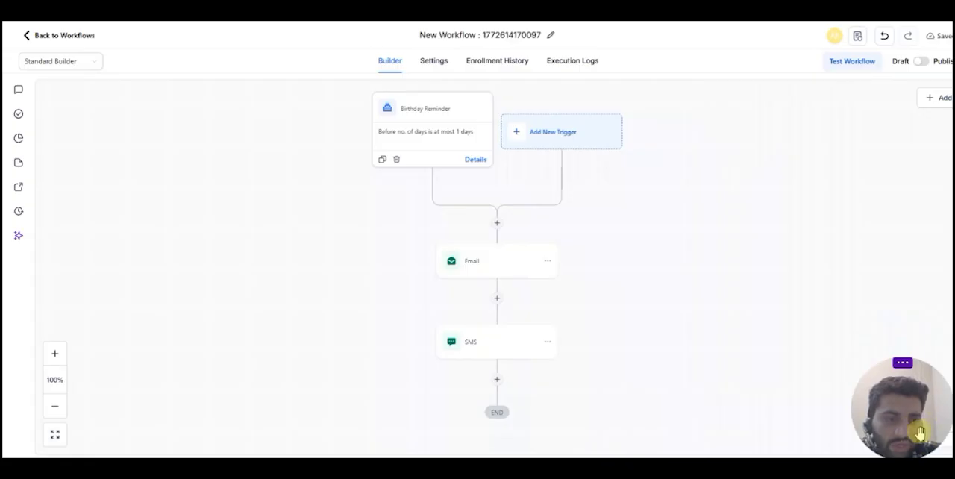